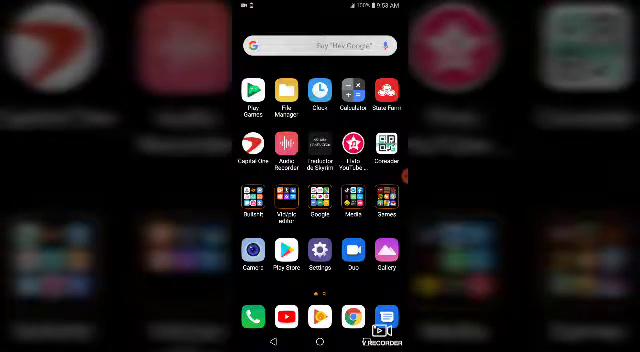
Browse the Games folder and Aptoide's quick shortcuts without launching anything
{"action": "left_click", "coordinate": [386, 199]}
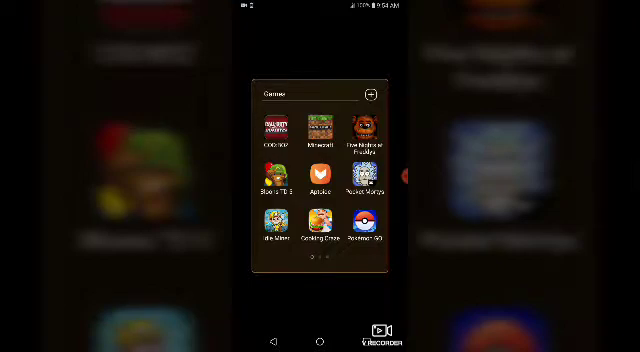
{"action": "left_click", "coordinate": [370, 94]}
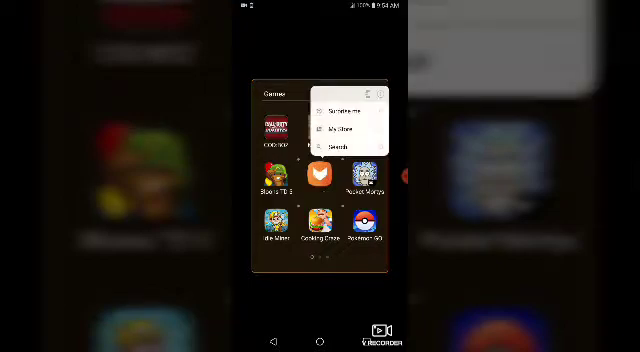
{"action": "left_click", "coordinate": [320, 210]}
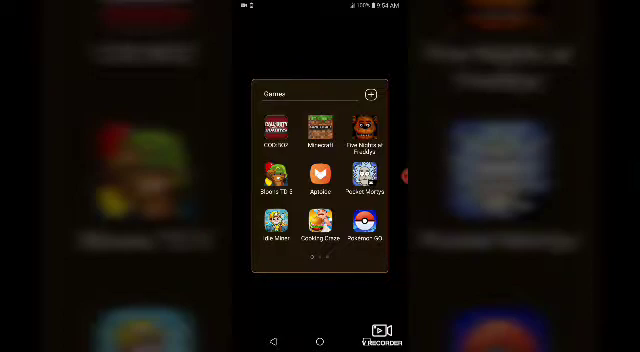
{"action": "key", "text": "Escape"}
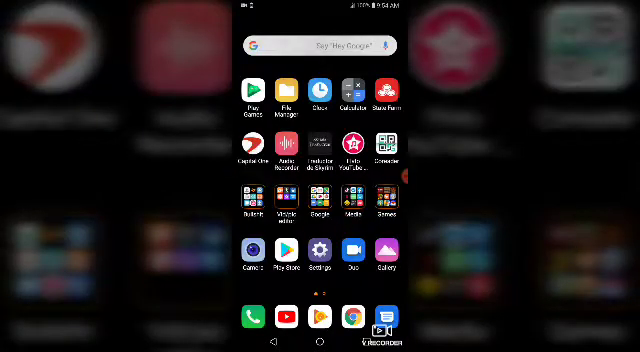
{"action": "left_click", "coordinate": [386, 200]}
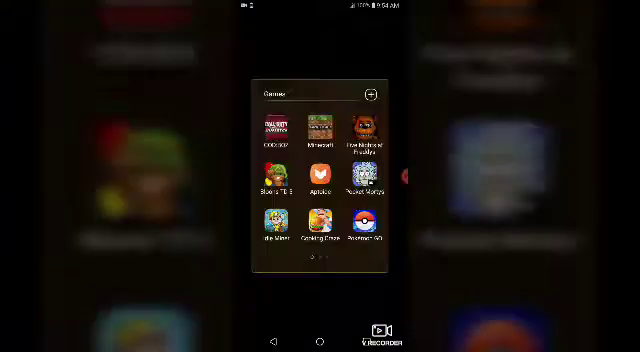
{"action": "key", "text": "Escape"}
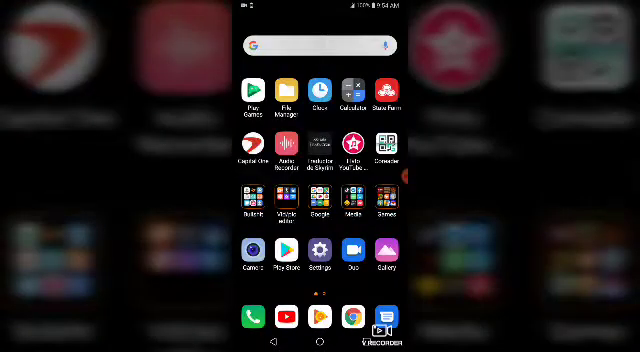
View the Bloons TD 6 page priced $4.99 in Play Store, then return home with Games folder open
{"action": "left_click", "coordinate": [286, 252]}
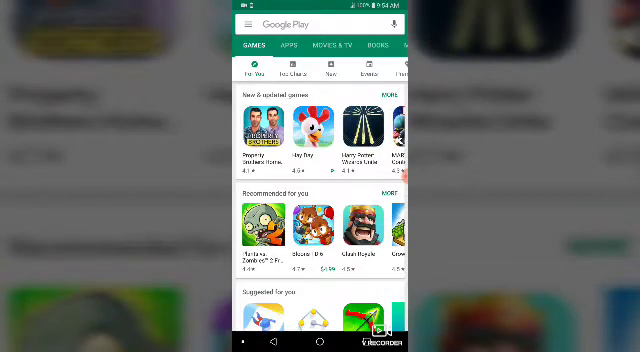
{"action": "scroll", "coordinate": [320, 200], "scroll_direction": "down", "scroll_amount": 3}
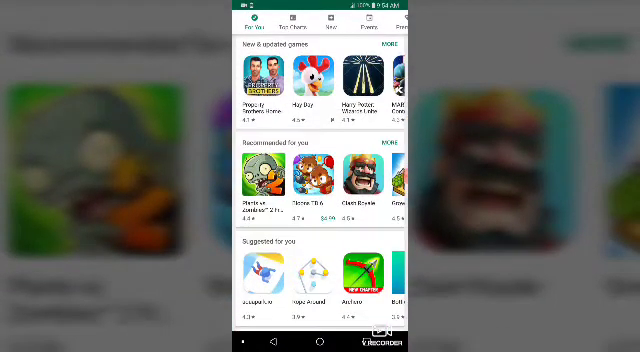
{"action": "left_click", "coordinate": [313, 178]}
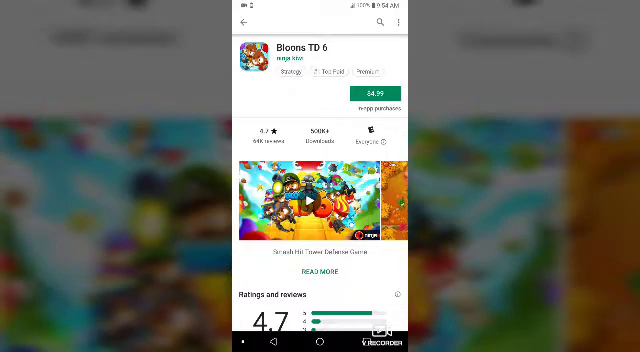
{"action": "left_click", "coordinate": [320, 341]}
{"action": "left_click", "coordinate": [386, 198]}
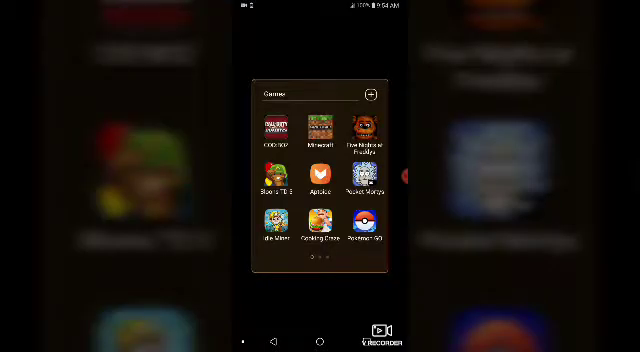
Launch Aptoide from the Games folder and search it for 'balloon td 5'
{"action": "left_click", "coordinate": [320, 178]}
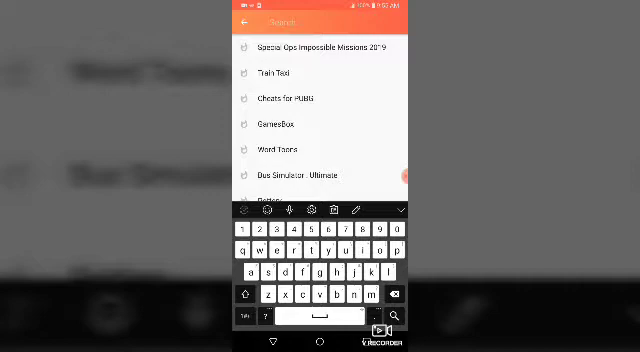
{"action": "type", "text": "barla"}
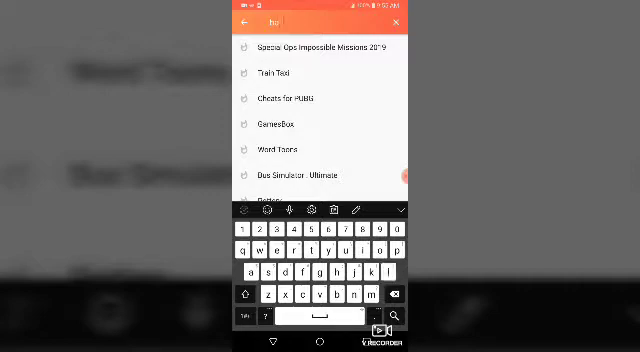
{"action": "type", "text": "loon"}
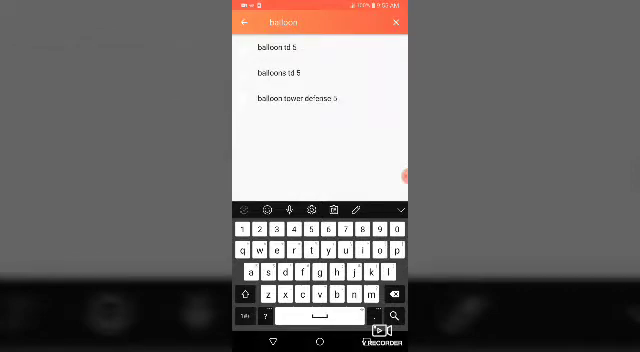
{"action": "type", "text": " td"}
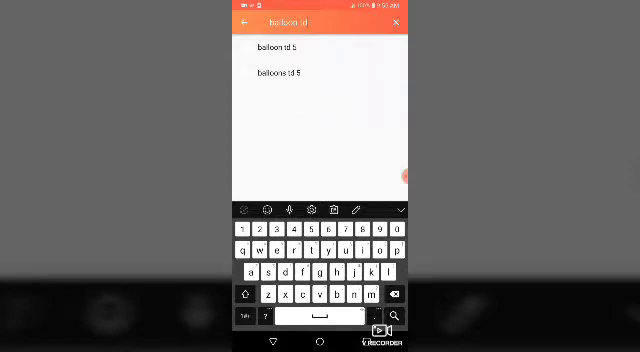
{"action": "type", "text": " 5"}
{"action": "key", "text": "Return"}
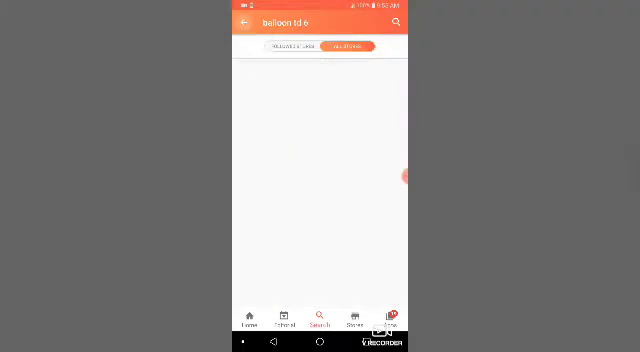
Search Aptoide for 'balloon td 6' and start installing Bloons TD 6 from its store page
{"action": "left_click", "coordinate": [290, 22]}
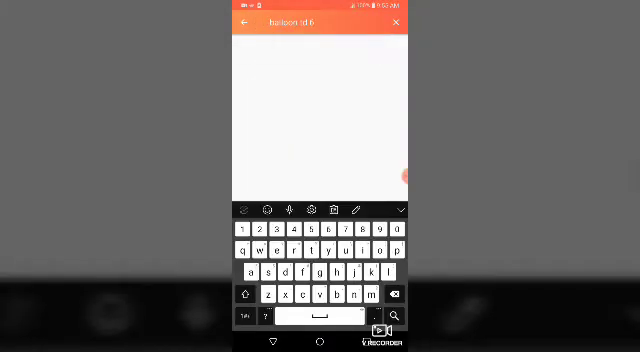
{"action": "key", "text": "Return"}
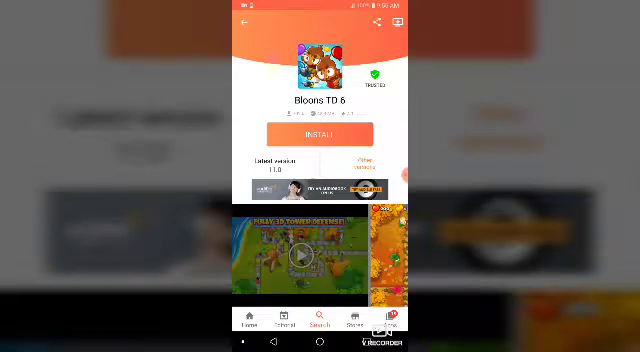
{"action": "left_click", "coordinate": [358, 341]}
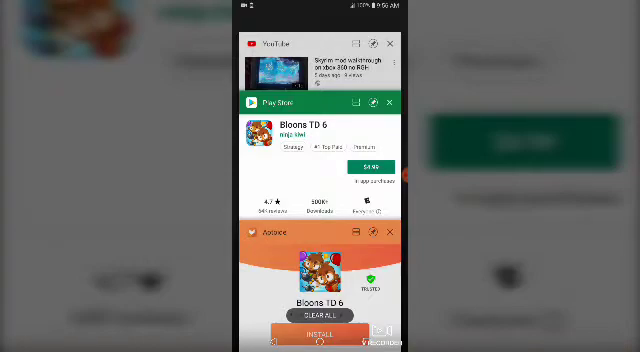
{"action": "left_click", "coordinate": [320, 270]}
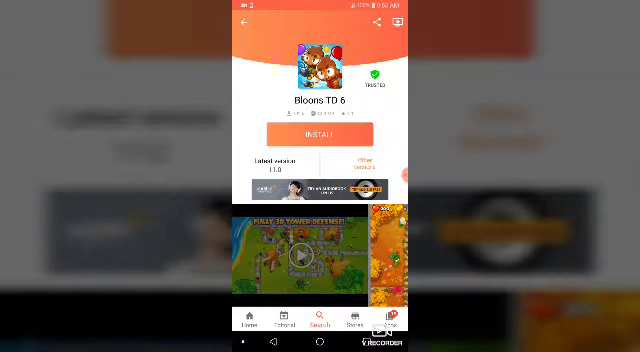
{"action": "left_click", "coordinate": [320, 134]}
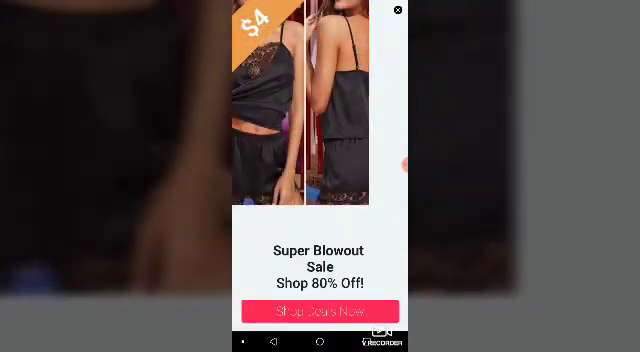
Close the full-screen advertisement so the Bloons TD 6 download can finish and install
{"action": "left_click", "coordinate": [397, 10]}
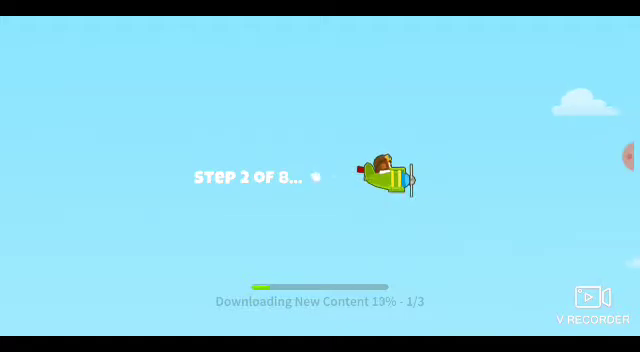
Place two Dart Monkeys on the grass beside the track during round 1
{"action": "left_click", "coordinate": [628, 157]}
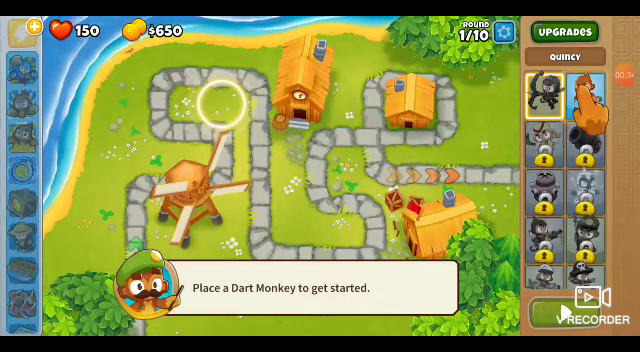
{"action": "left_click_drag", "start_coordinate": [545, 95], "coordinate": [220, 92]}
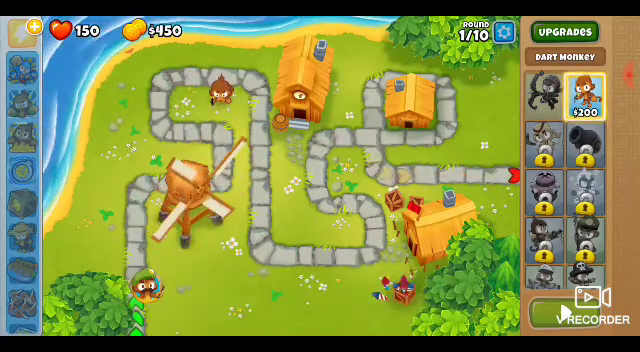
{"action": "left_click_drag", "start_coordinate": [584, 95], "coordinate": [348, 158]}
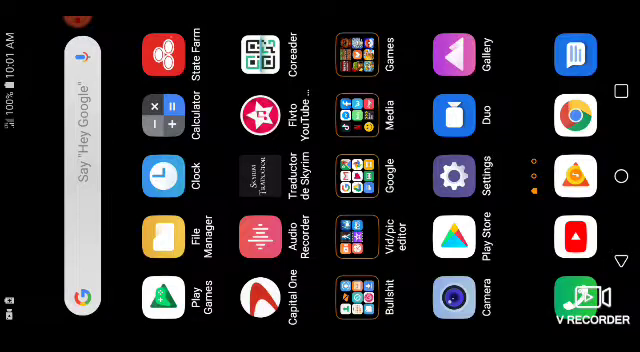
Leave the game apps folder and open Play Store at its home page
{"action": "left_click", "coordinate": [357, 54]}
{"action": "left_click", "coordinate": [100, 200]}
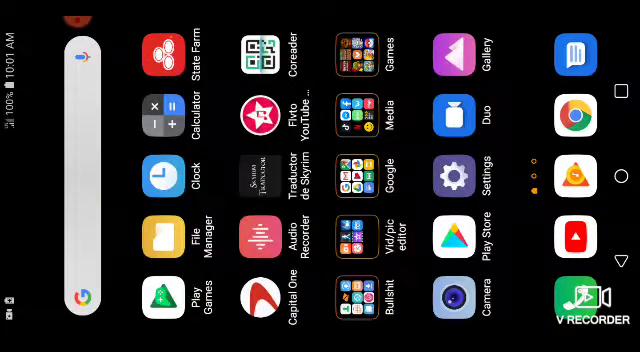
{"action": "left_click", "coordinate": [357, 54]}
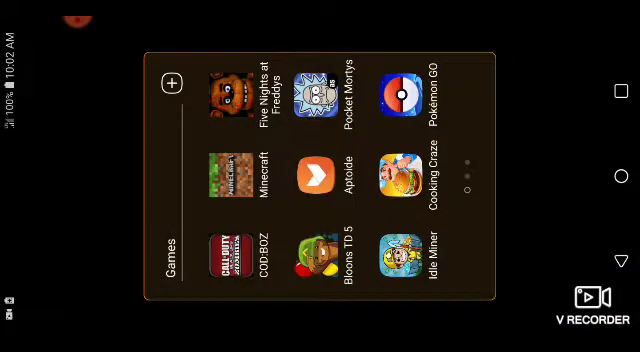
{"action": "left_click", "coordinate": [100, 200]}
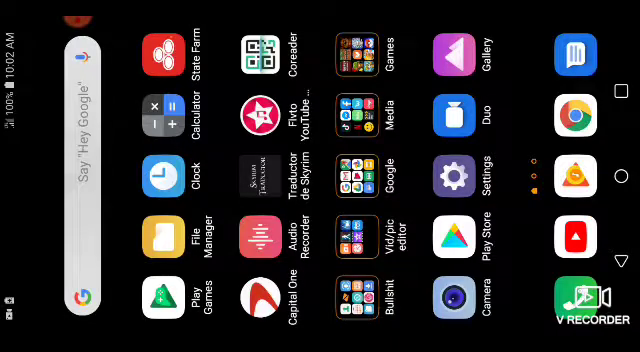
{"action": "left_click", "coordinate": [454, 238]}
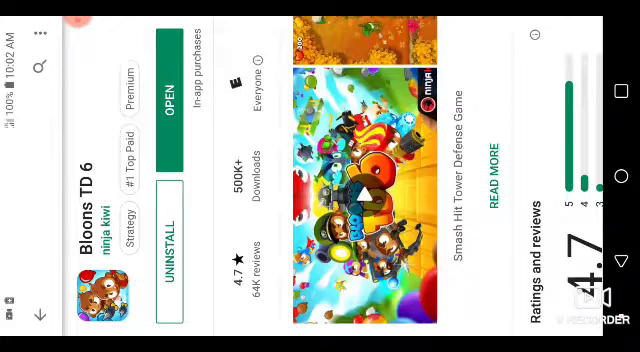
{"action": "key", "text": "Escape"}
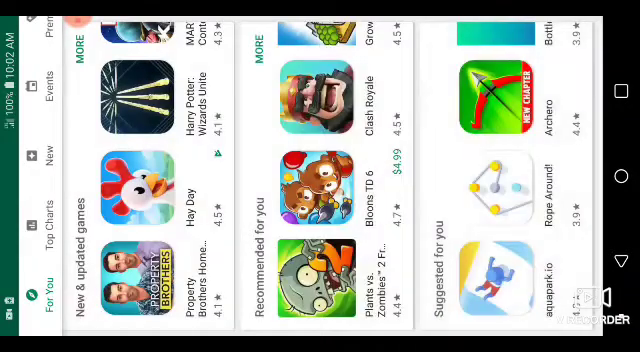
{"action": "scroll", "coordinate": [320, 176], "scroll_direction": "up", "scroll_amount": 2}
Search Play Store for 'call of duty zombies', view the Black Ops Zombies listing, and return to results
{"action": "left_click", "coordinate": [43, 230]}
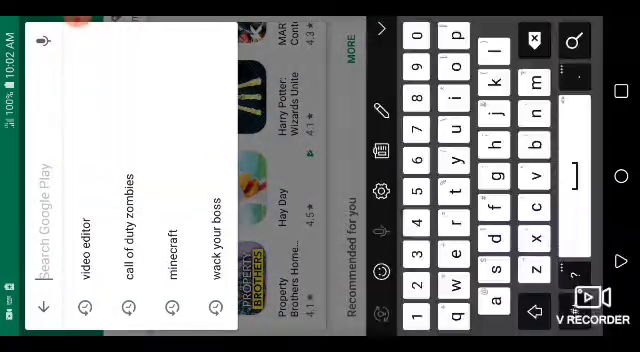
{"action": "type", "text": "pocket"}
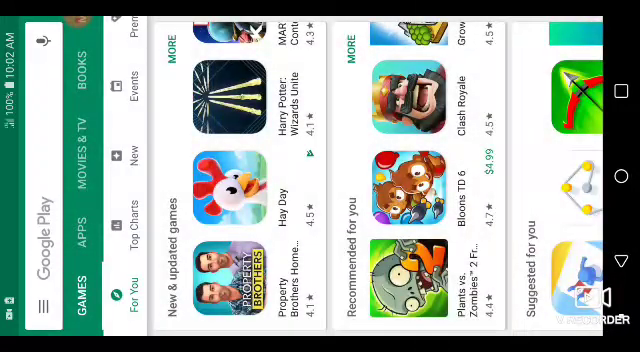
{"action": "left_click", "coordinate": [43, 180]}
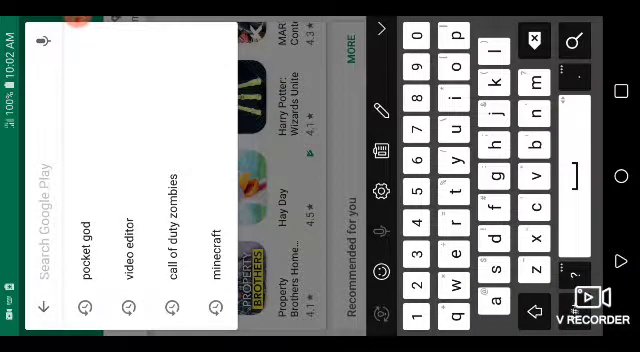
{"action": "type", "text": "c"}
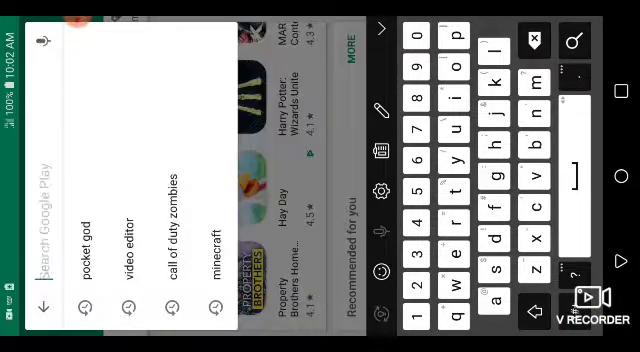
{"action": "left_click", "coordinate": [85, 220]}
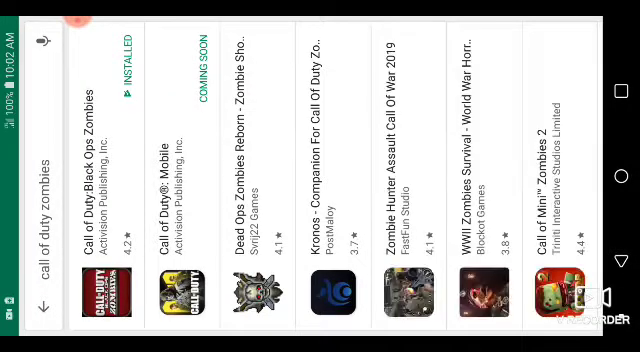
{"action": "left_click", "coordinate": [100, 170]}
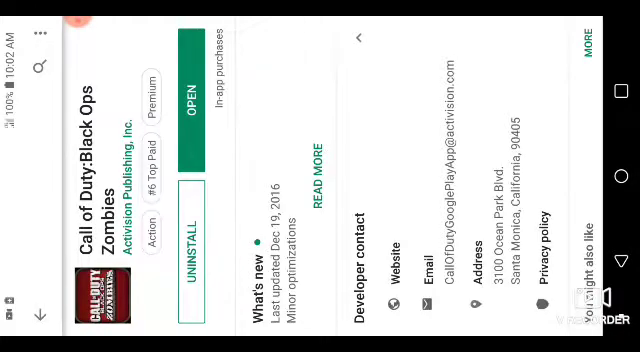
{"action": "left_click", "coordinate": [40, 315]}
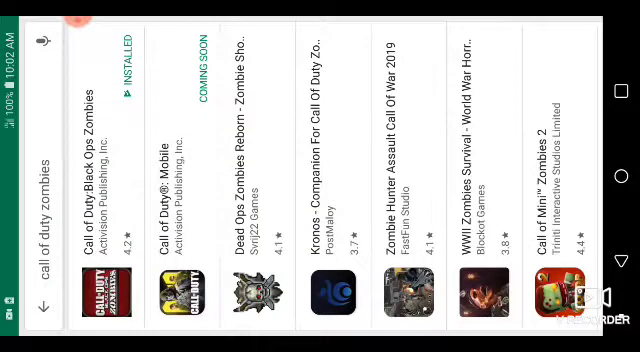
{"action": "scroll", "coordinate": [320, 176], "scroll_direction": "down", "scroll_amount": 3}
{"action": "scroll", "coordinate": [320, 176], "scroll_direction": "down", "scroll_amount": 4}
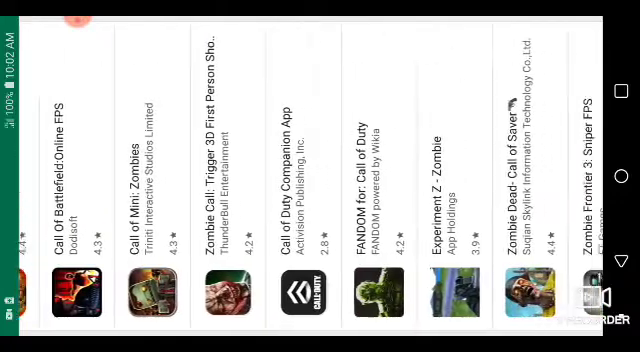
{"action": "scroll", "coordinate": [320, 176], "scroll_direction": "down", "scroll_amount": 1}
{"action": "scroll", "coordinate": [320, 176], "scroll_direction": "up", "scroll_amount": 6}
{"action": "scroll", "coordinate": [320, 176], "scroll_direction": "up", "scroll_amount": 3}
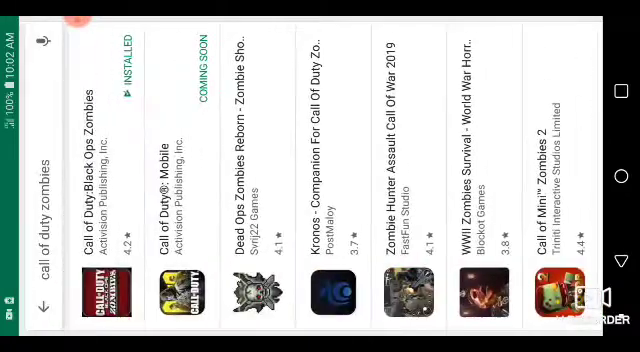
Leave Play Store via Recent apps and return to the home screen app grid
{"action": "key", "text": "super"}
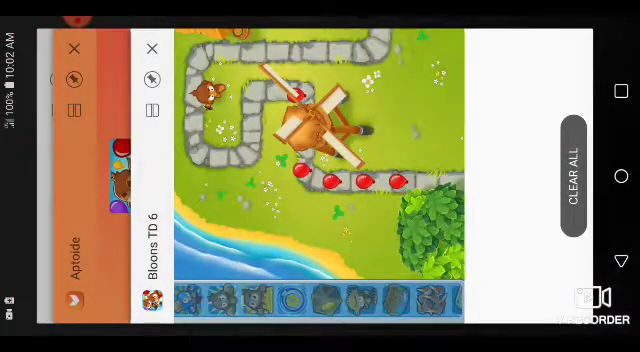
{"action": "scroll", "coordinate": [320, 176], "scroll_direction": "up", "scroll_amount": 3}
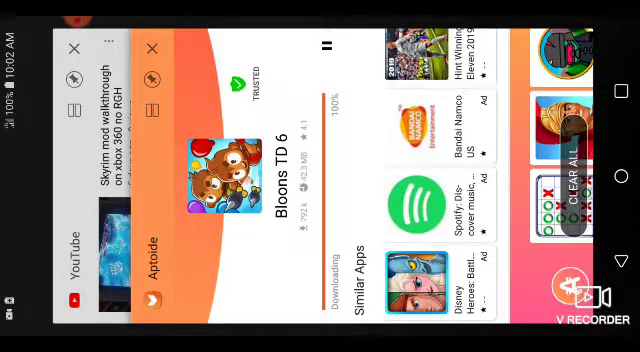
{"action": "key", "text": "Home"}
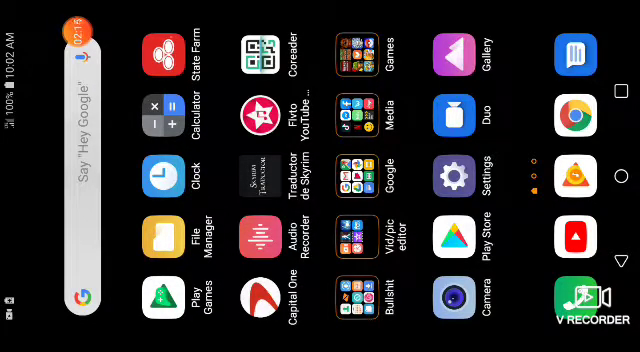
{"action": "left_click", "coordinate": [79, 36]}
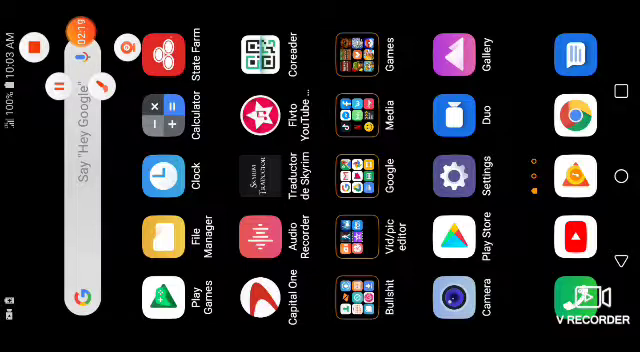
{"action": "left_click", "coordinate": [79, 36]}
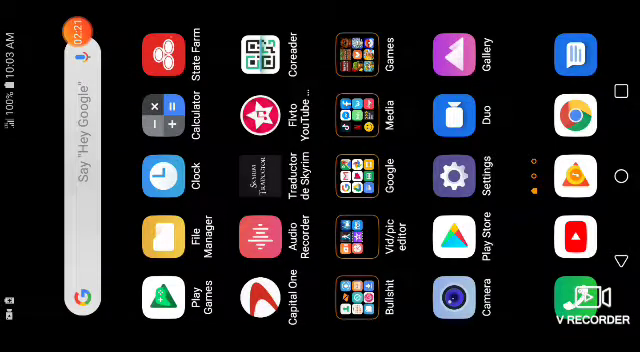
{"action": "left_click", "coordinate": [79, 36]}
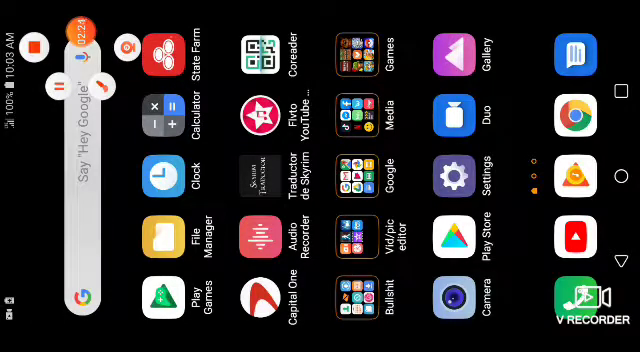
{"action": "left_click", "coordinate": [79, 36]}
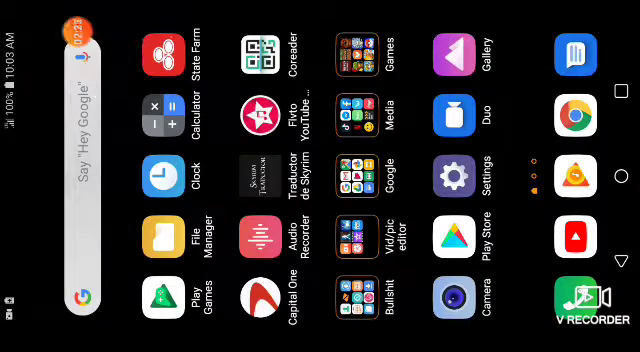